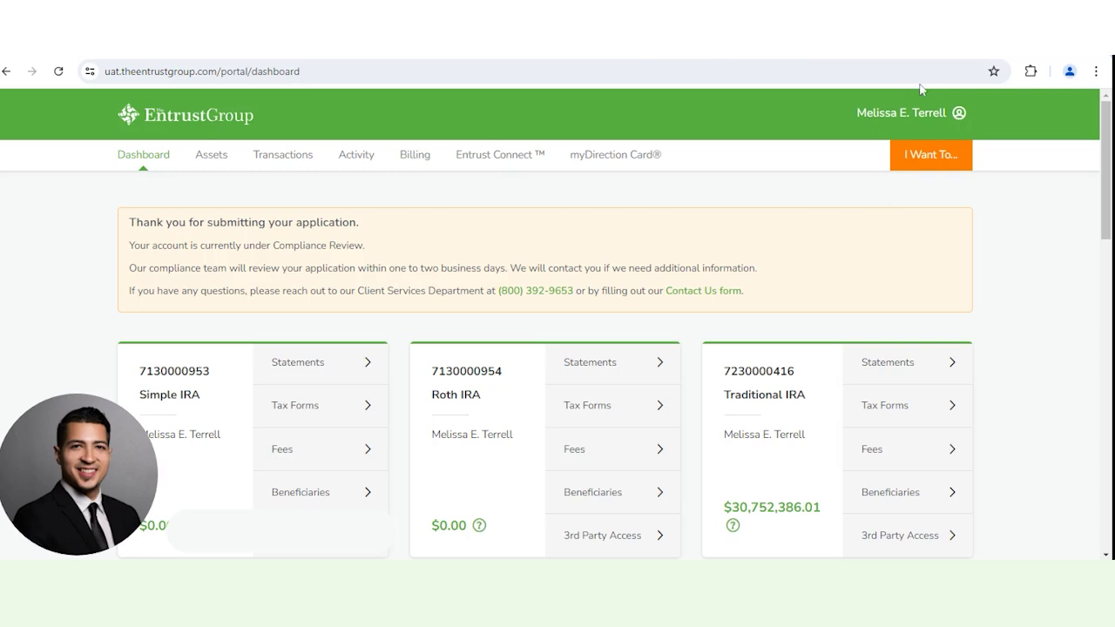
# Step: Open theentrustgroup.com in a new tab and follow its account-opening page to the link for opening an account now
pyautogui.hotkey('ctrl', 't')
pyautogui.write('the')
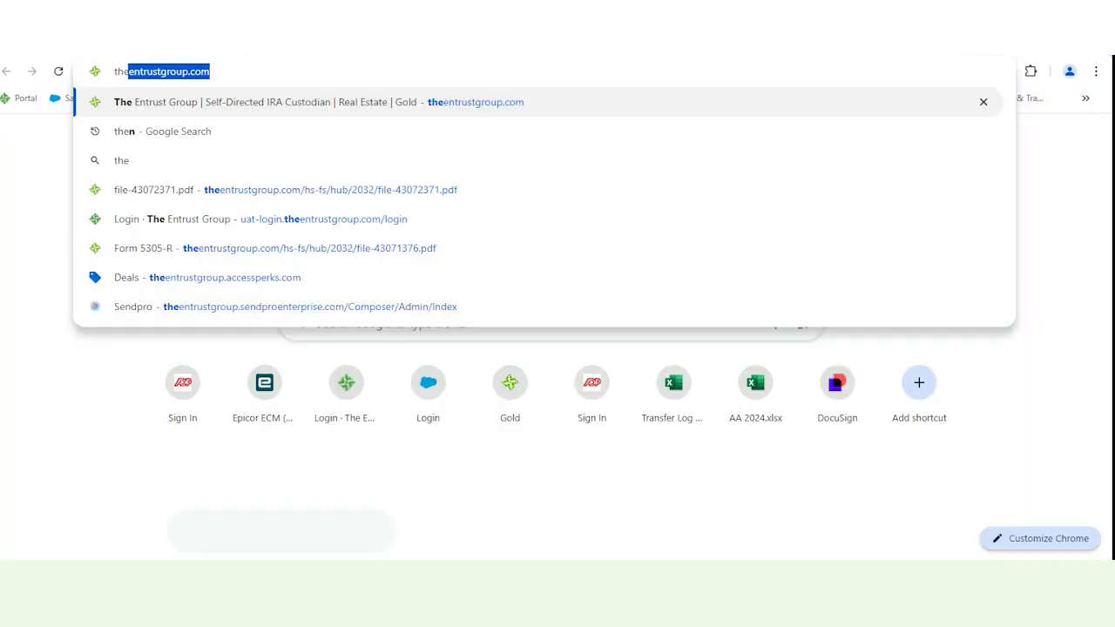
pyautogui.press('Return')
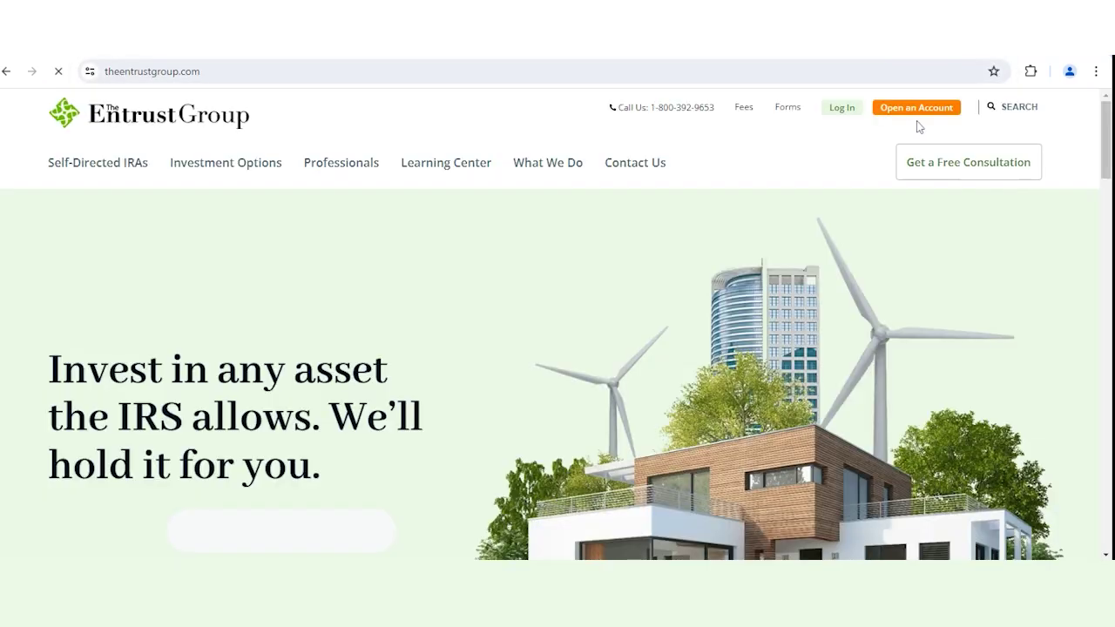
pyautogui.click(923, 109)
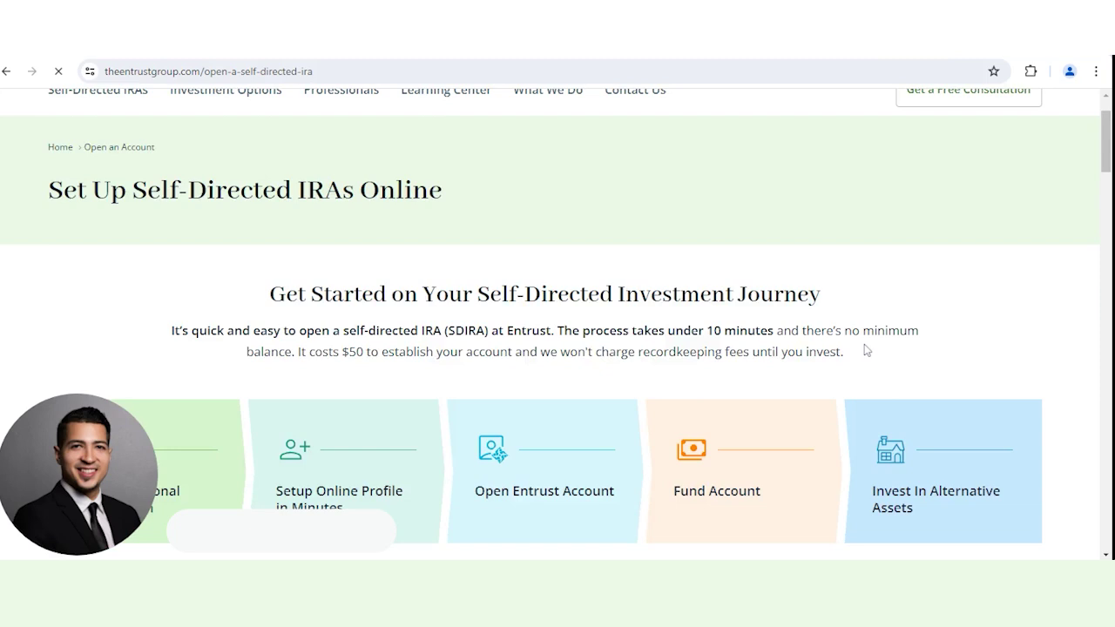
pyautogui.scroll(-4, 827, 313)
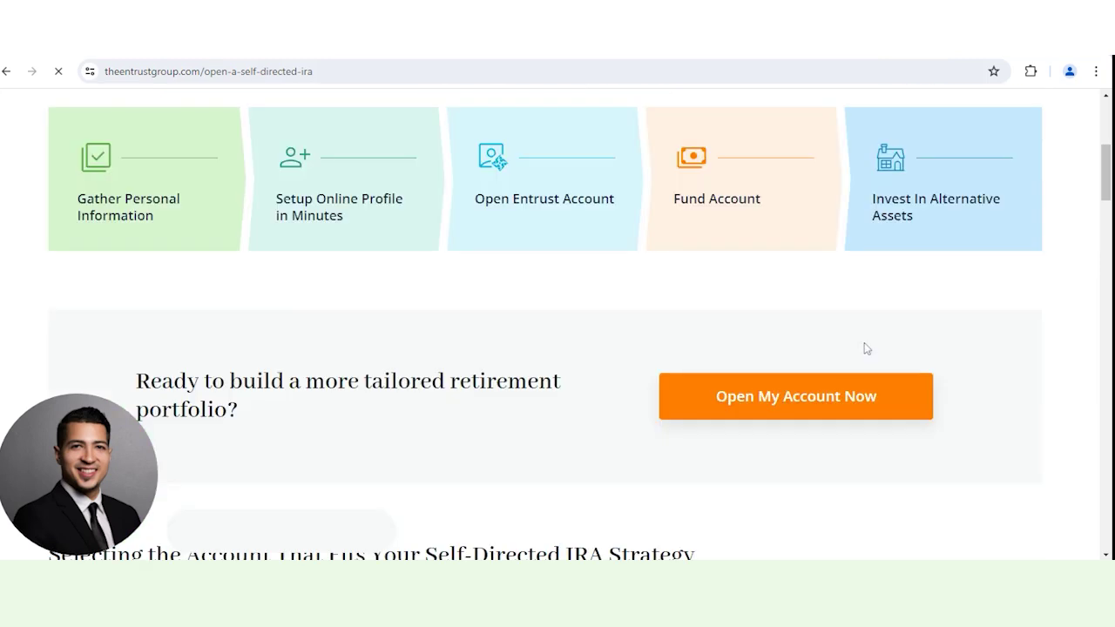
pyautogui.click(820, 400)
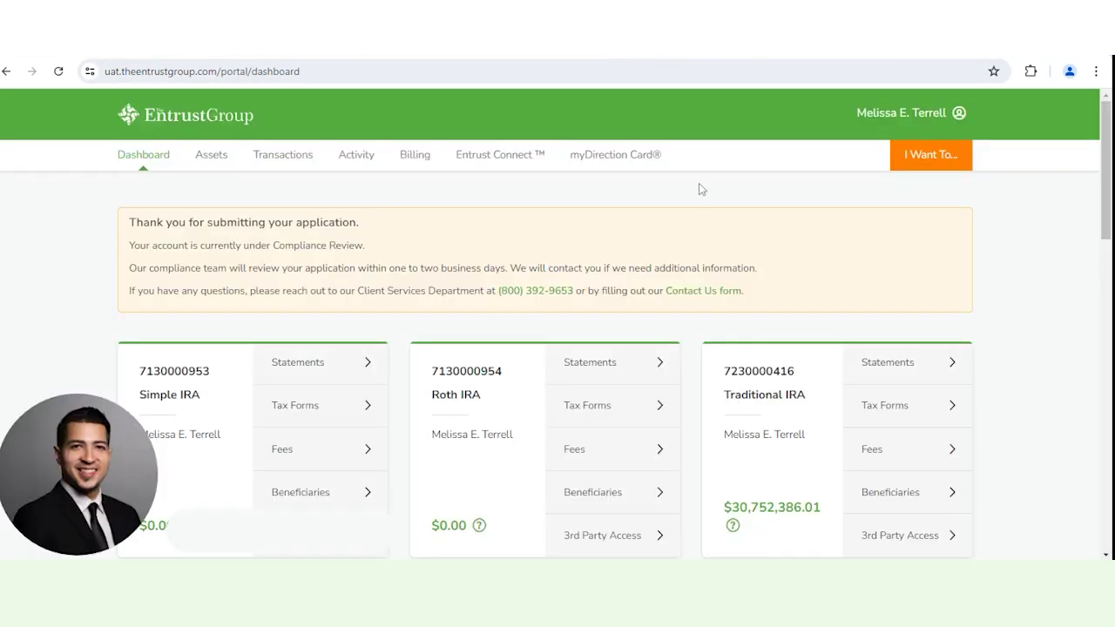
# Step: Start a new account application from the quick links at the end of the portal dashboard
pyautogui.scroll(-10, 698, 192)
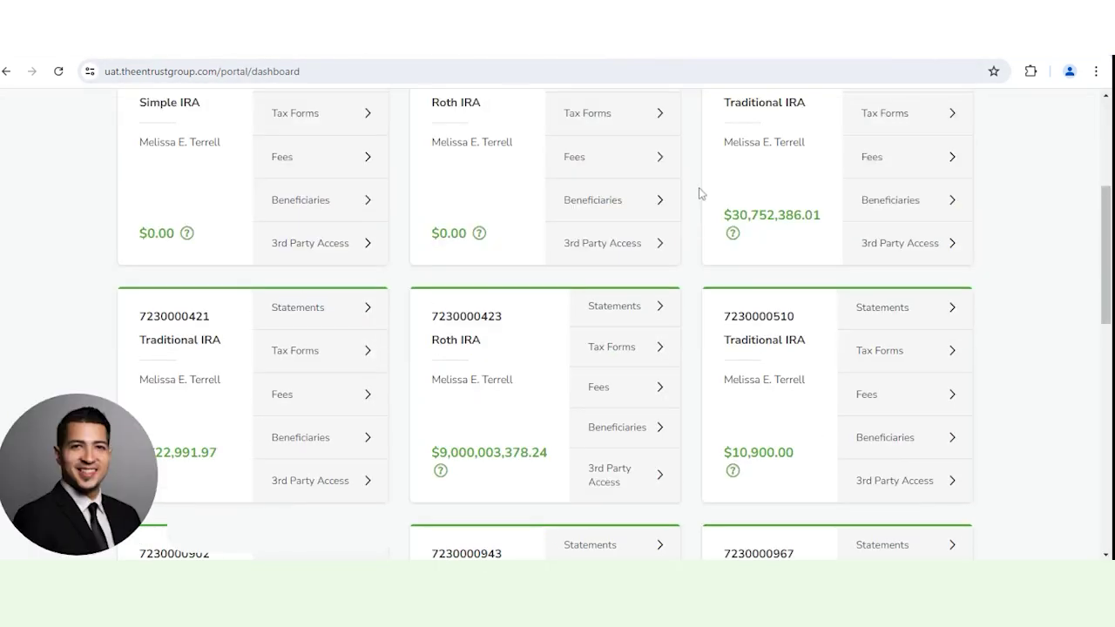
pyautogui.scroll(-3, 698, 193)
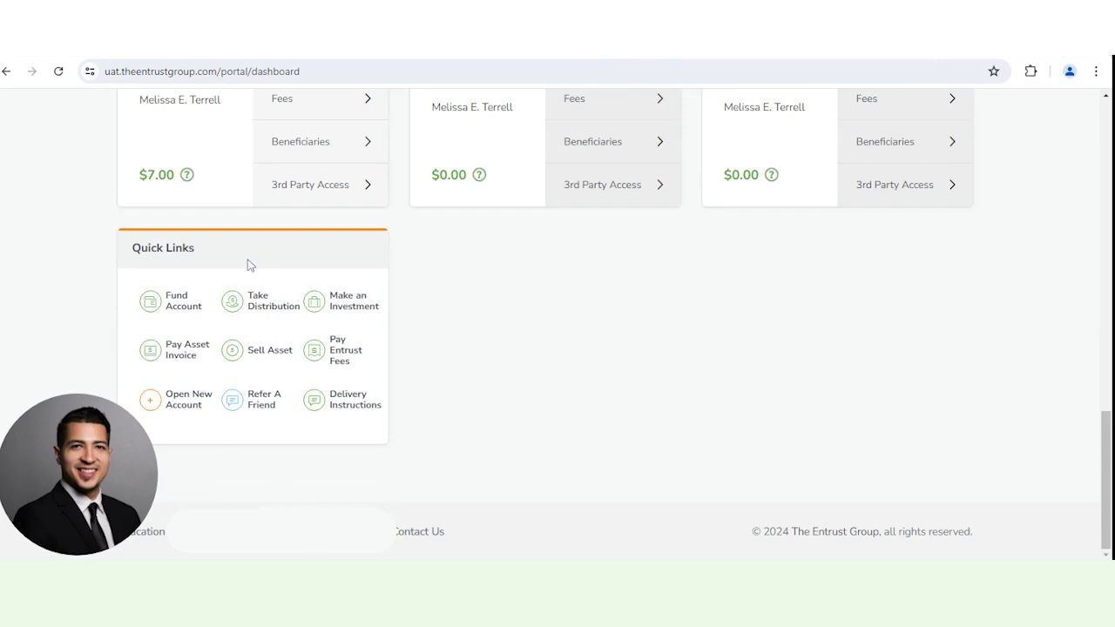
pyautogui.click(189, 401)
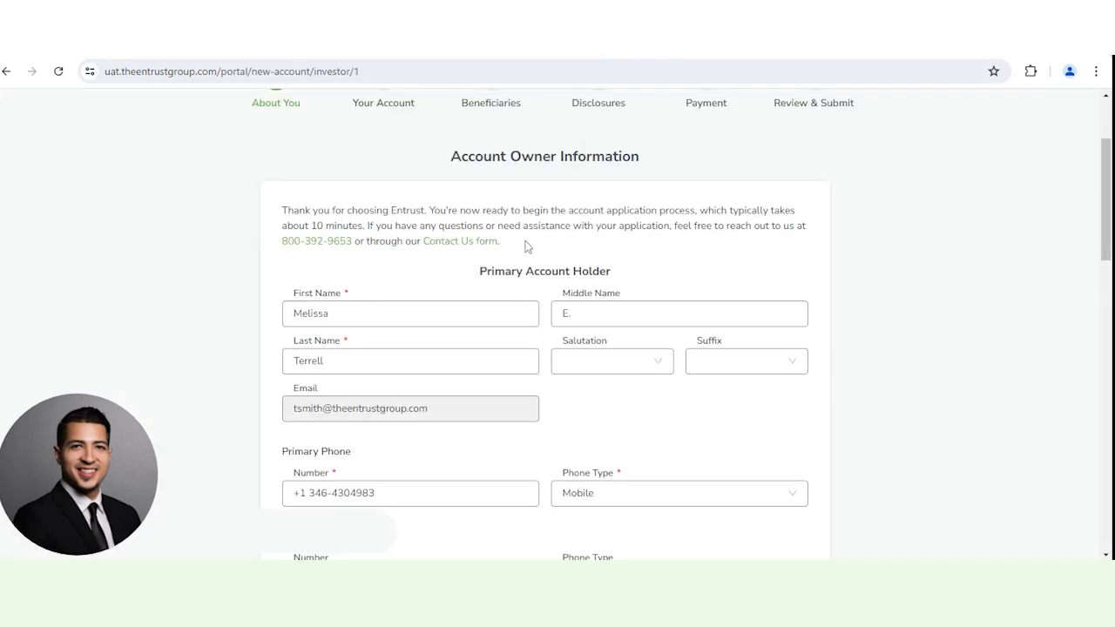
# Step: Set the primary account holder's occupation to Real estate and citizenship to US Citizen
pyautogui.scroll(-2, 506, 287)
pyautogui.scroll(-3, 485, 281)
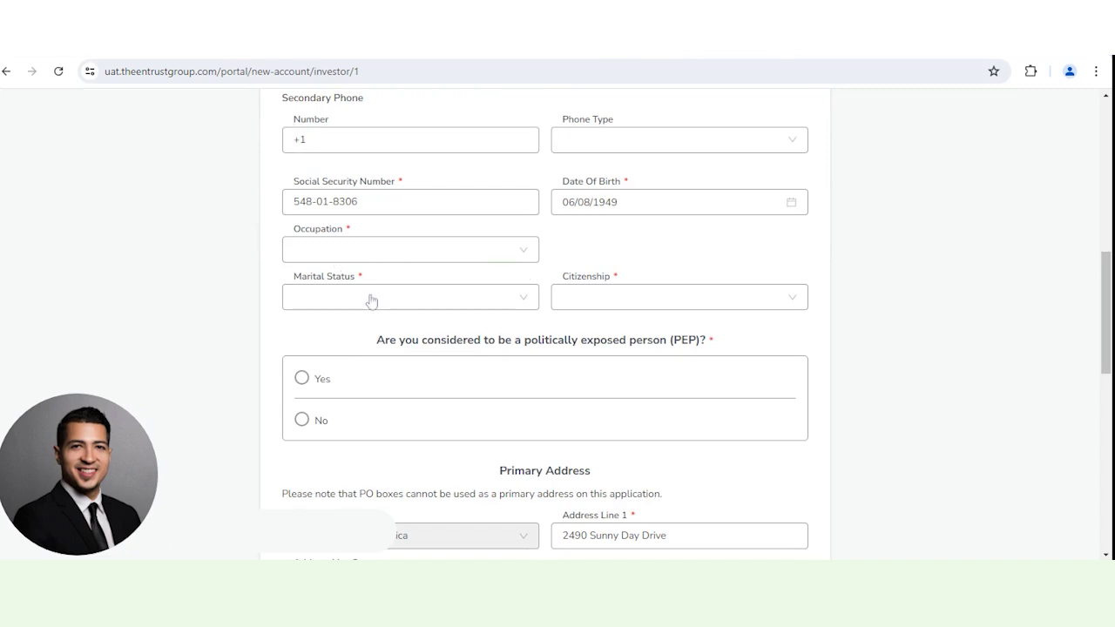
pyautogui.click(374, 250)
pyautogui.click(326, 353)
pyautogui.click(631, 301)
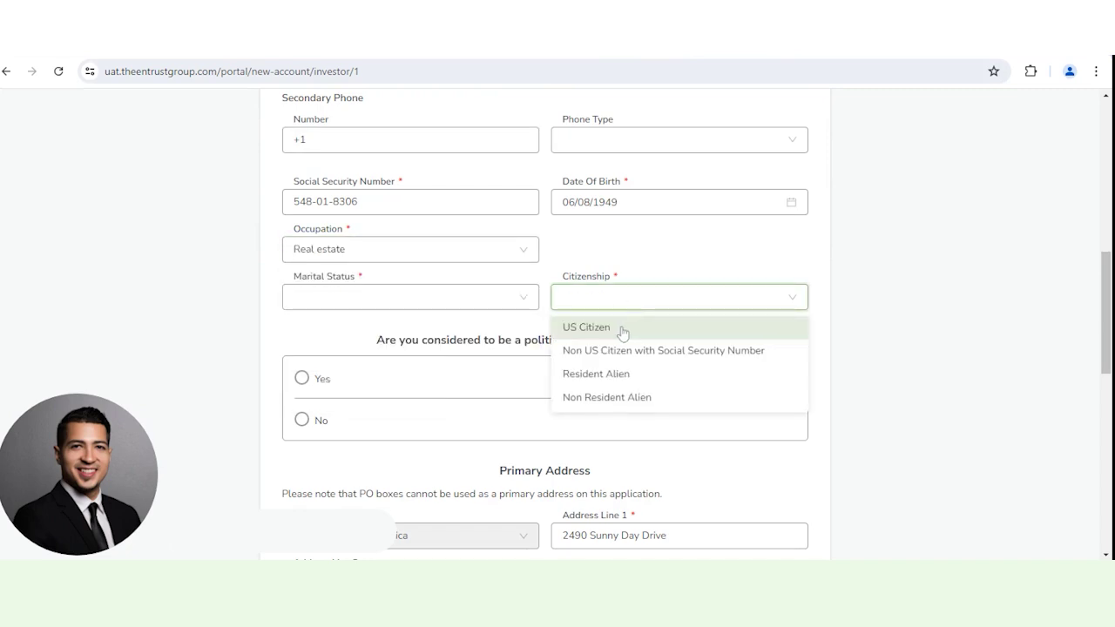
pyautogui.click(623, 329)
# Step: Complete the owner form with marital status Single, No for politically exposed person and referral, and source Event specified as N/A, and continue
pyautogui.scroll(-4, 436, 262)
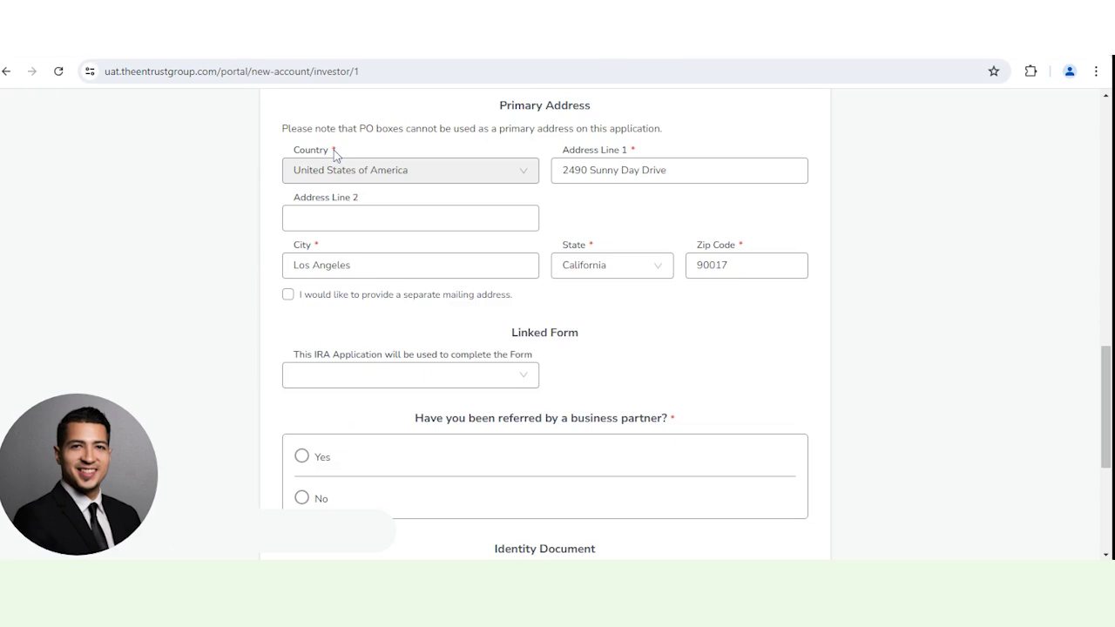
pyautogui.scroll(4, 409, 185)
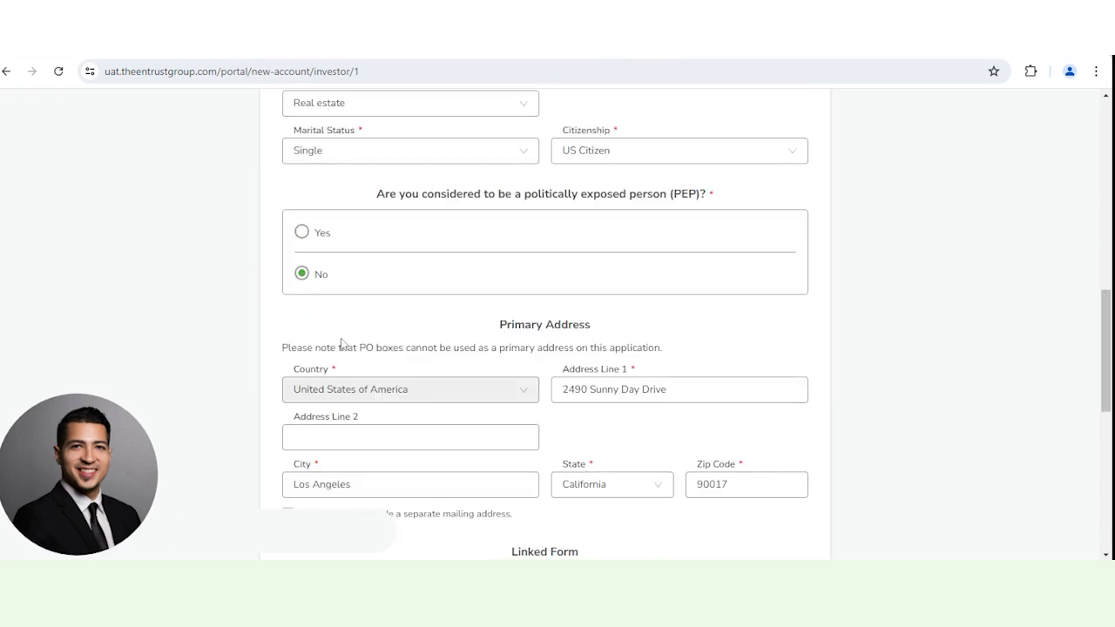
pyautogui.scroll(-1, 341, 342)
pyautogui.scroll(-10, 336, 340)
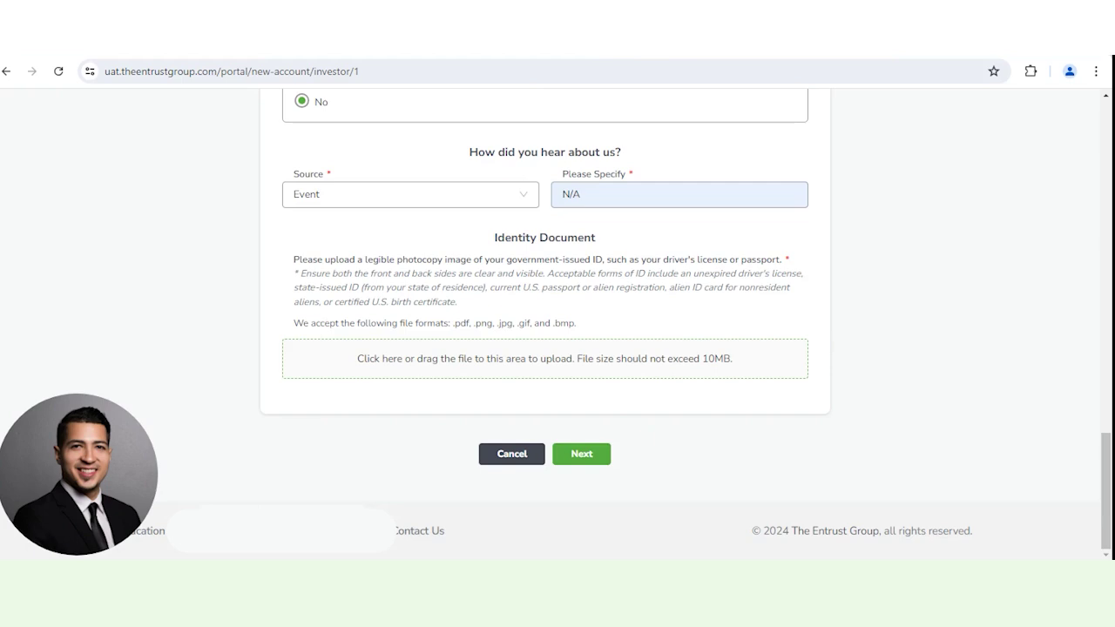
pyautogui.click(582, 482)
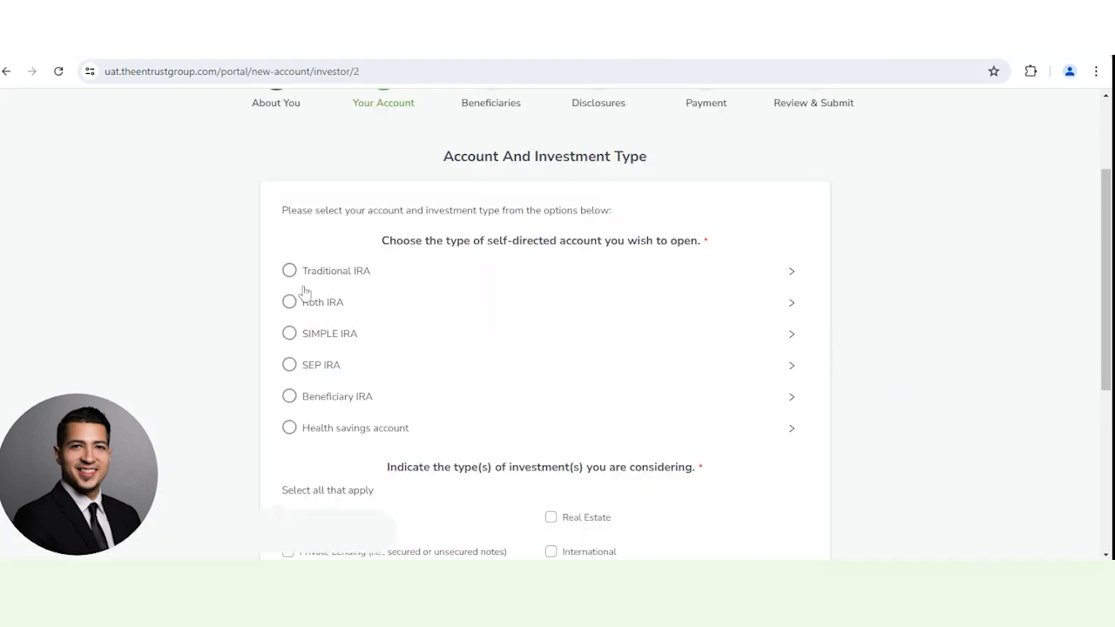
# Step: Mark Real Estate as the investment type being considered and set the initial funding method to Transfer
pyautogui.scroll(-3, 296, 279)
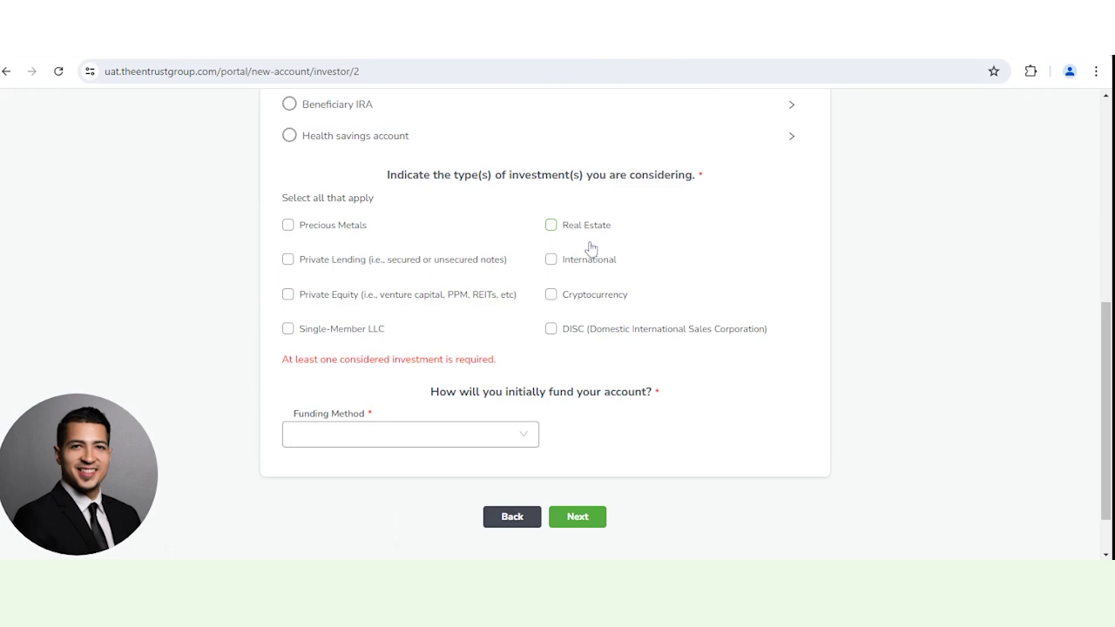
pyautogui.click(551, 225)
pyautogui.click(440, 417)
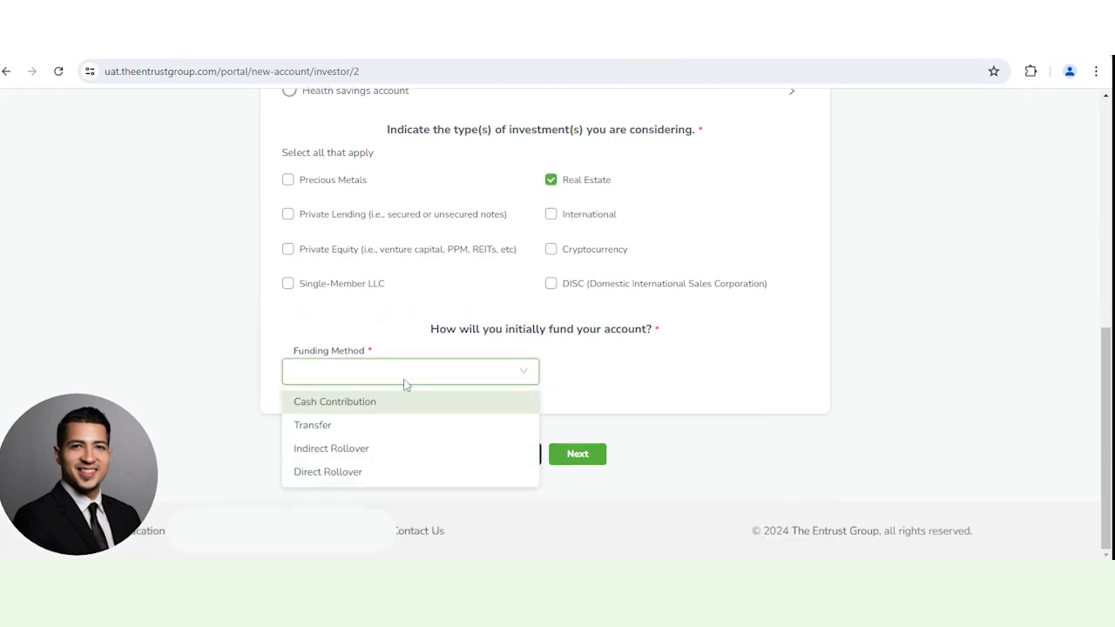
pyautogui.click(330, 427)
# Step: Proceed to the beneficiaries page, keep the "I'll do this later" designation option, and continue to the disclosures
pyautogui.click(577, 454)
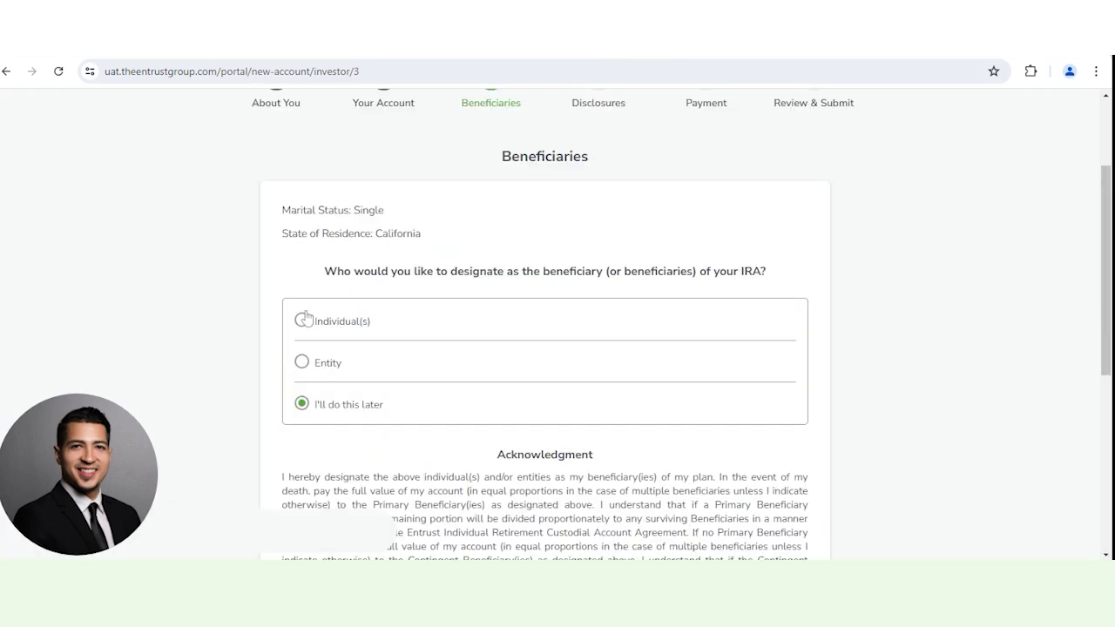
pyautogui.scroll(-5, 292, 317)
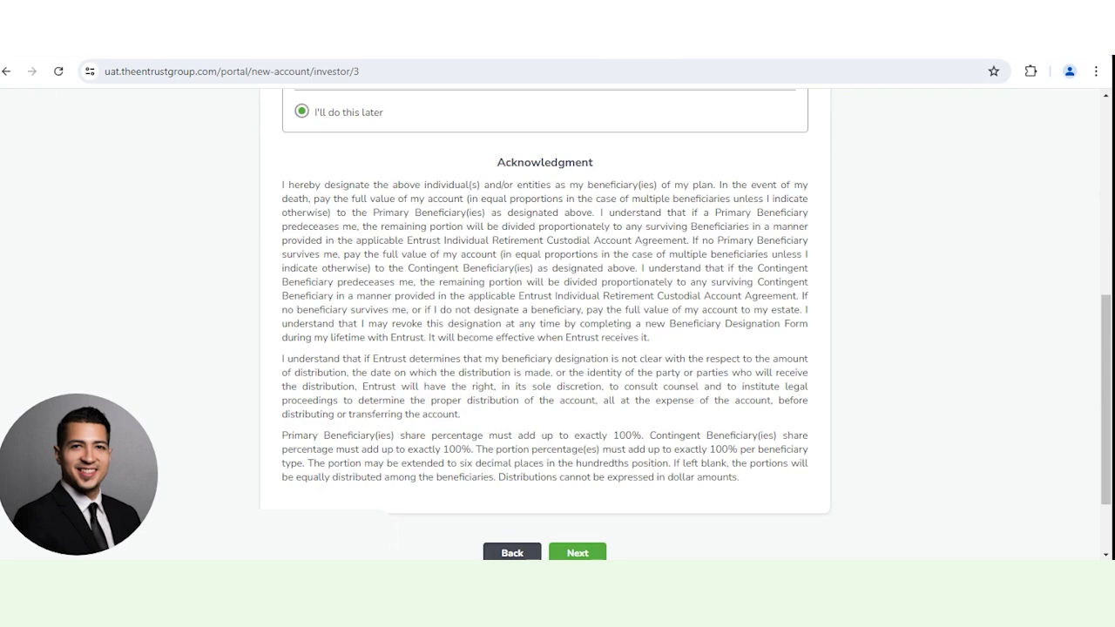
pyautogui.click(578, 454)
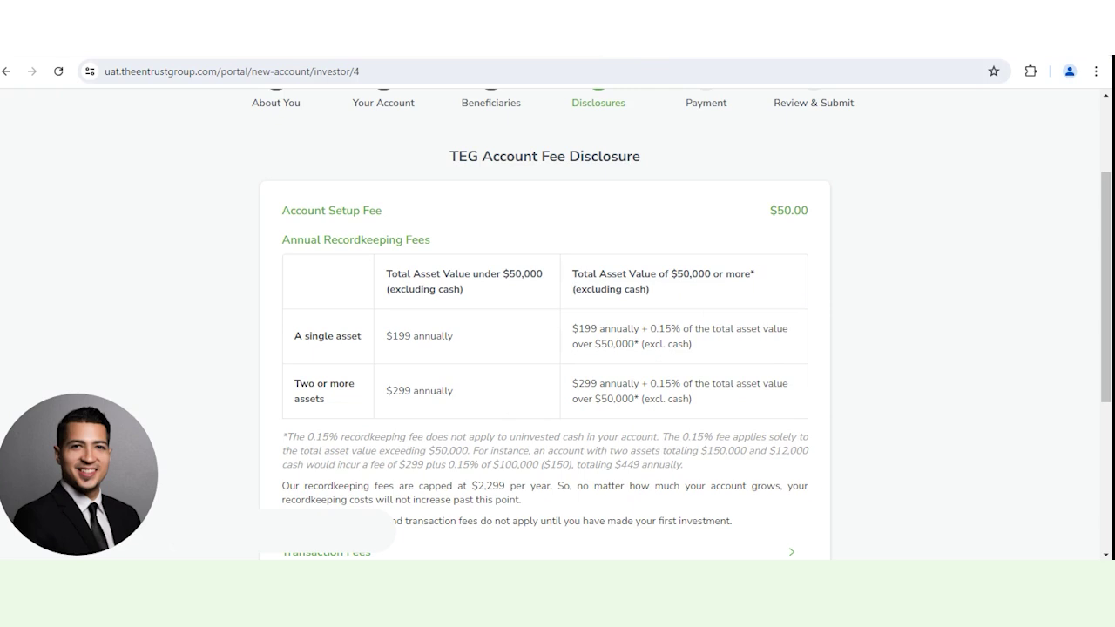
# Step: Examine the fee disclosure's annual recordkeeping fees by number of assets and total value, the percentage fee note and the yearly cap
pyautogui.doubleClick(694, 273)
pyautogui.hotkey('shift', 'Left')
pyautogui.tripleClick(453, 340)
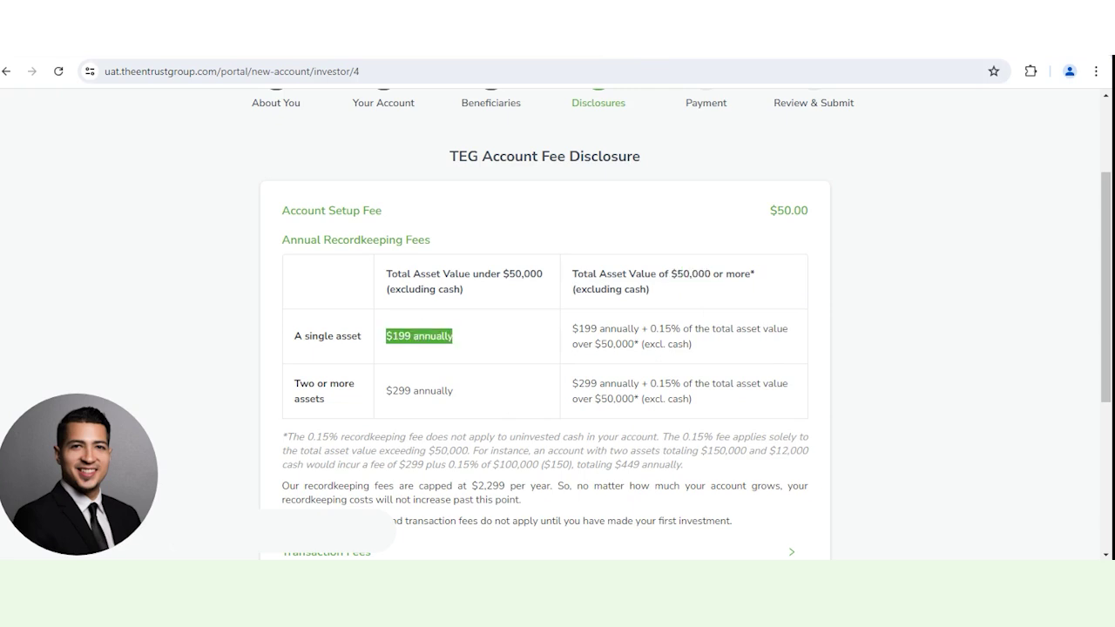
pyautogui.click(463, 325)
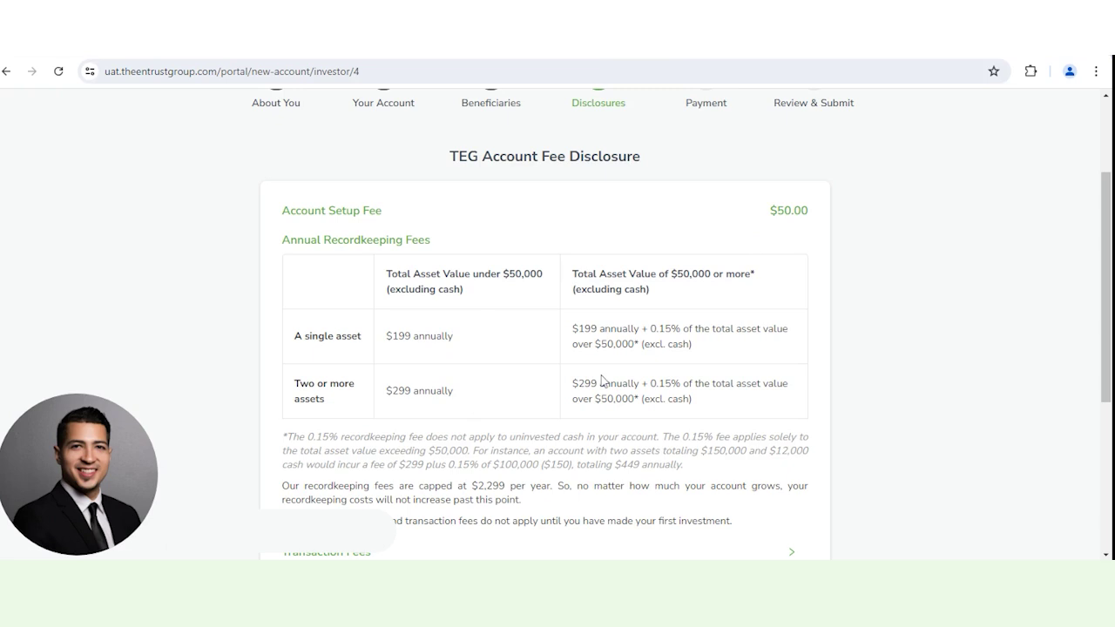
pyautogui.scroll(-1, 858, 326)
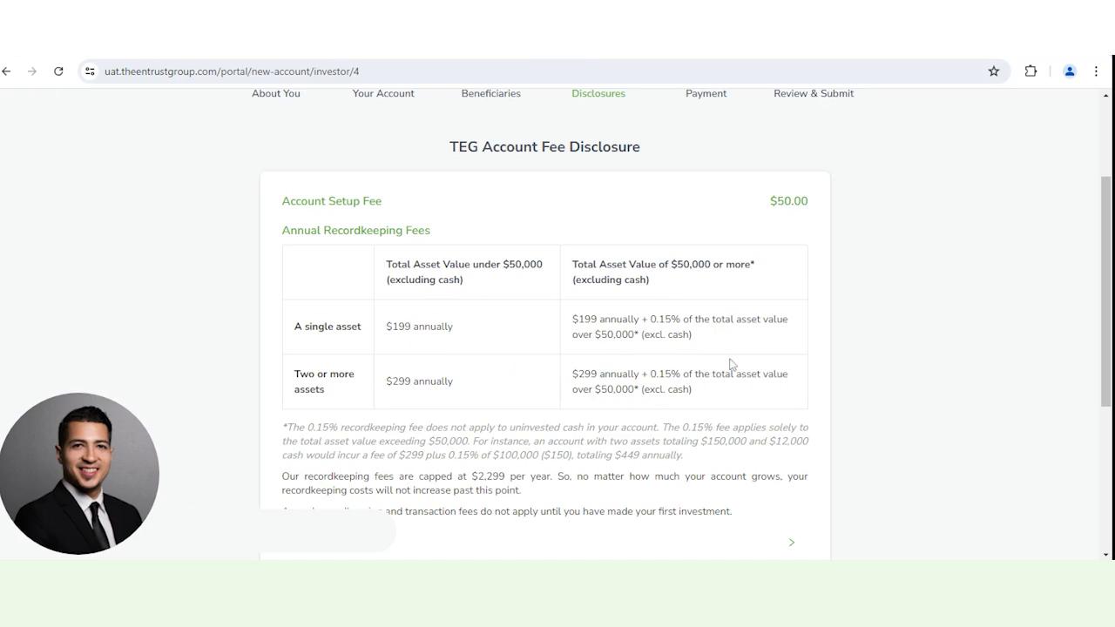
pyautogui.scroll(-1, 732, 367)
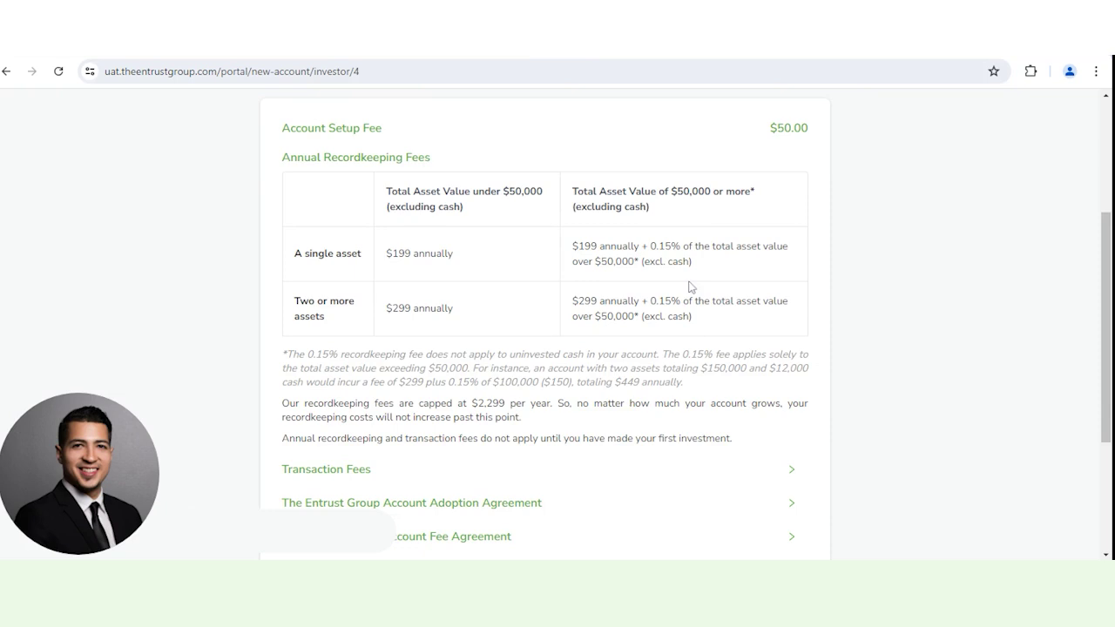
pyautogui.moveTo(694, 320); pyautogui.dragTo(650, 302)
pyautogui.moveTo(746, 369); pyautogui.dragTo(700, 368)
pyautogui.moveTo(771, 368); pyautogui.dragTo(789, 368)
pyautogui.moveTo(613, 381); pyautogui.dragTo(647, 381)
pyautogui.scroll(-2, 685, 383)
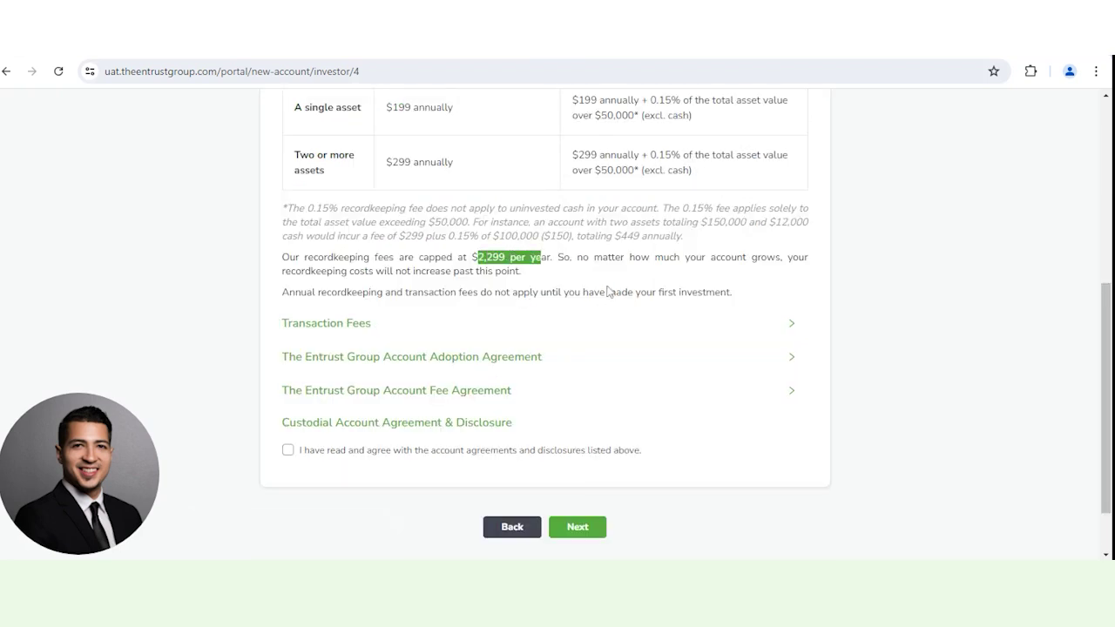
# Step: Expand and review the transaction fees, agree to the account agreements and disclosures, and continue to the payment page
pyautogui.click(783, 325)
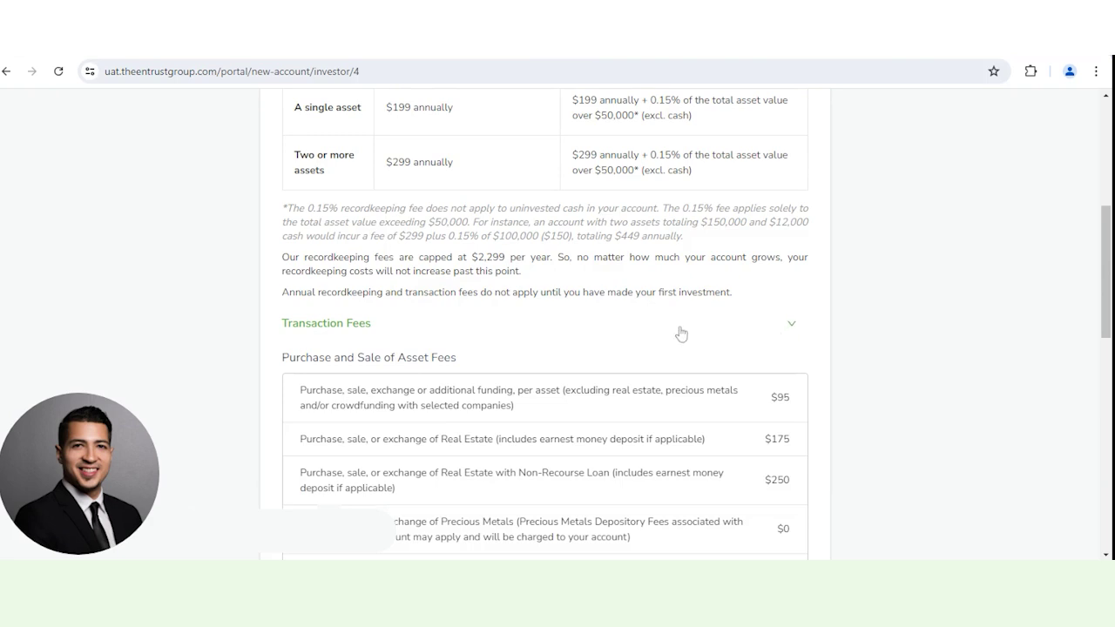
pyautogui.scroll(-10, 681, 333)
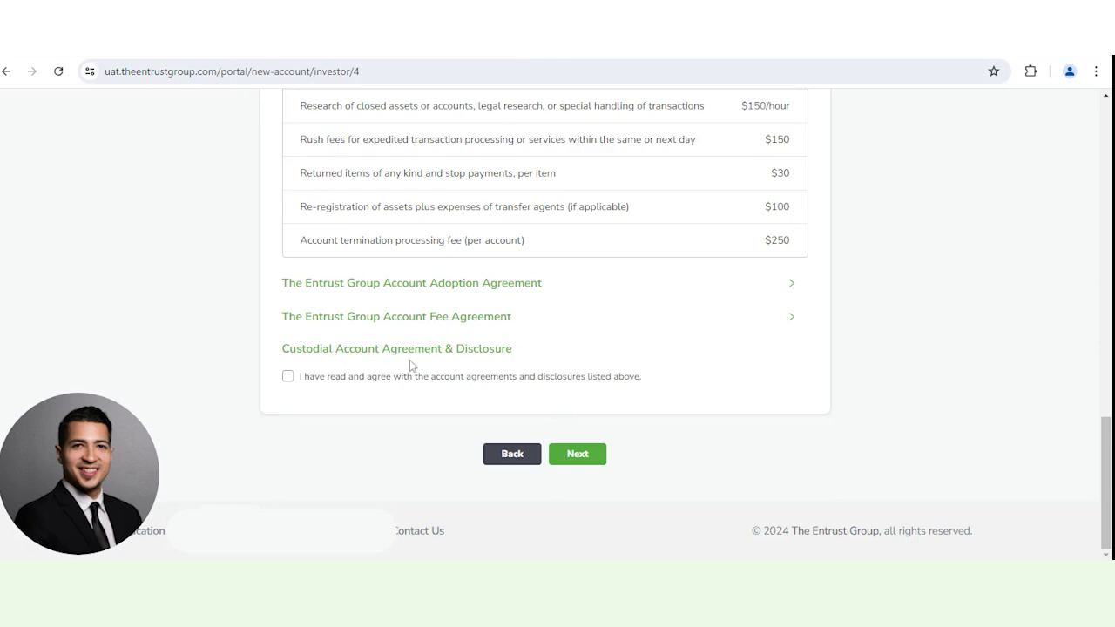
pyautogui.click(289, 377)
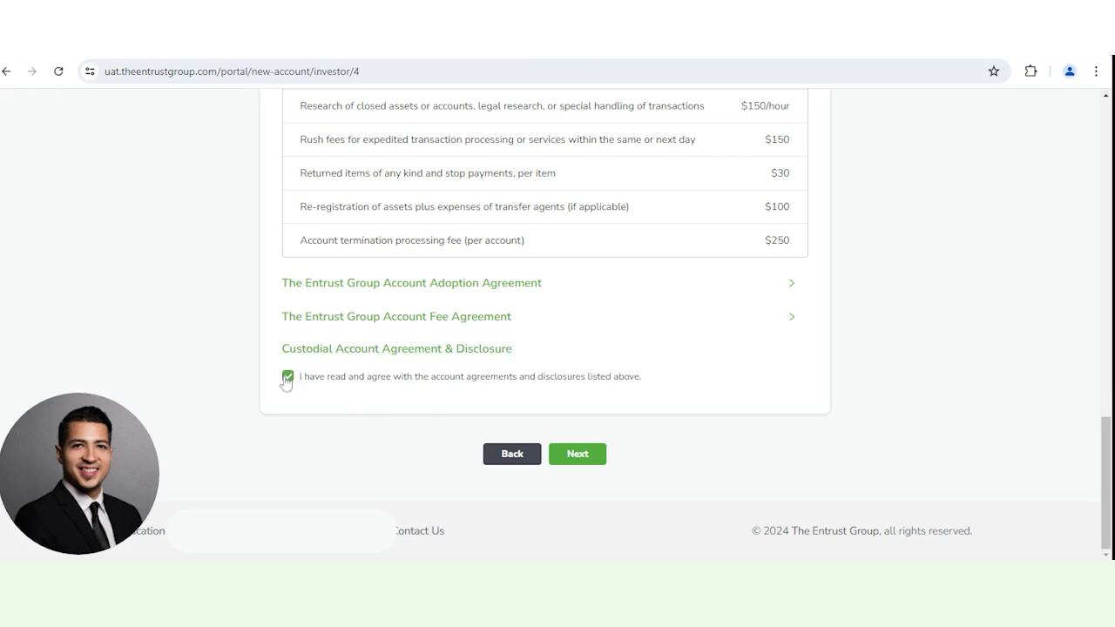
pyautogui.click(586, 460)
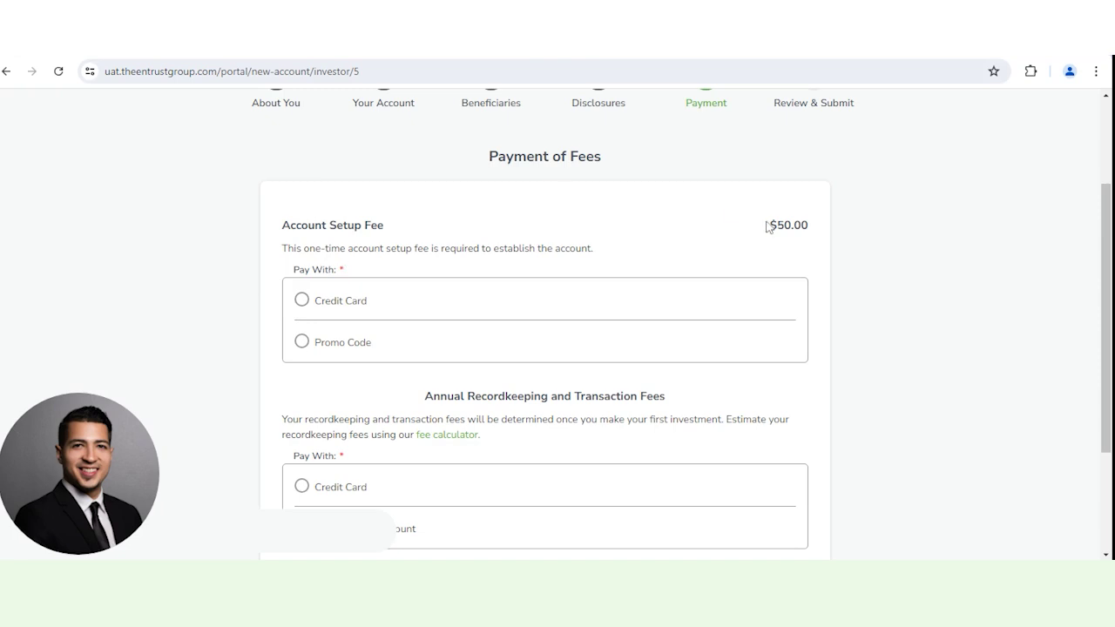
# Step: Choose Promo Code for the account setup fee and Debit Entrust Account for the annual and transaction fees, and continue to the review
pyautogui.click(303, 341)
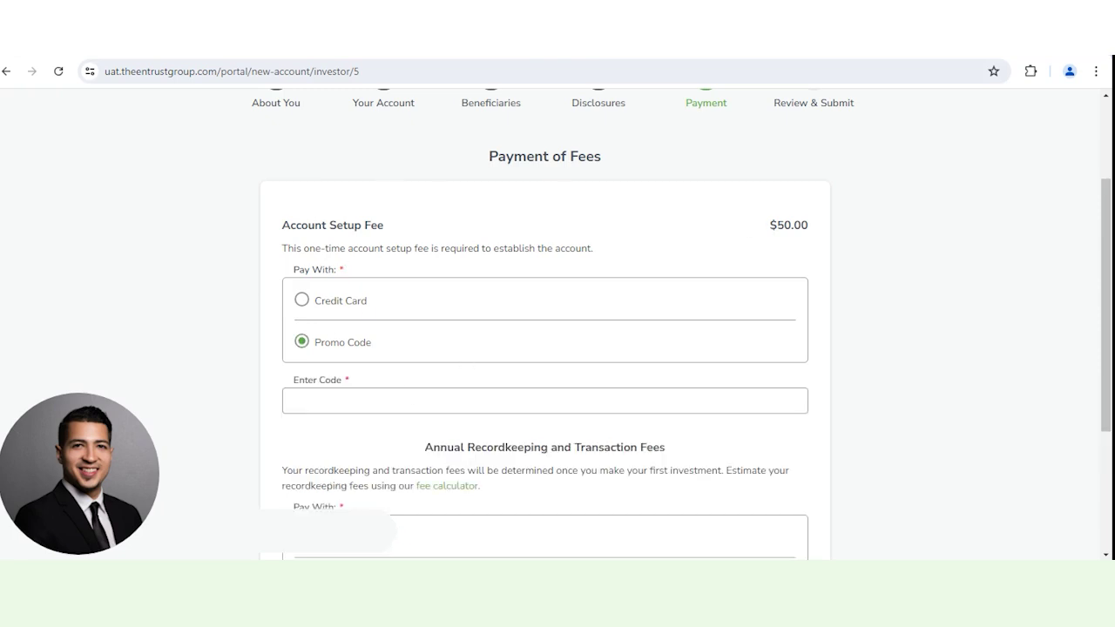
pyautogui.scroll(-3, 534, 215)
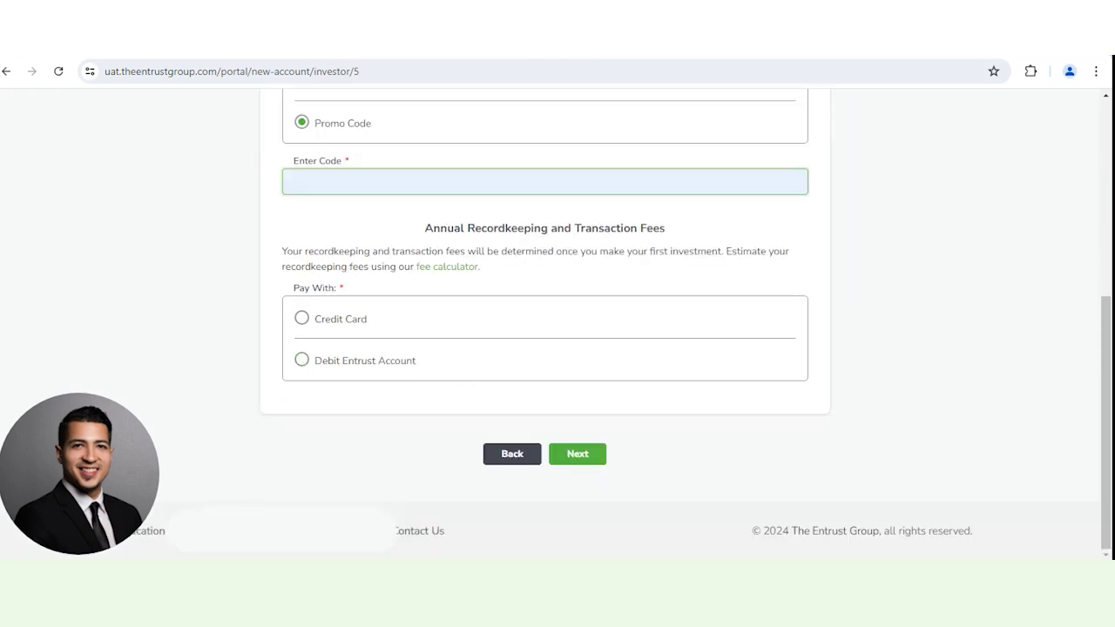
pyautogui.click(301, 360)
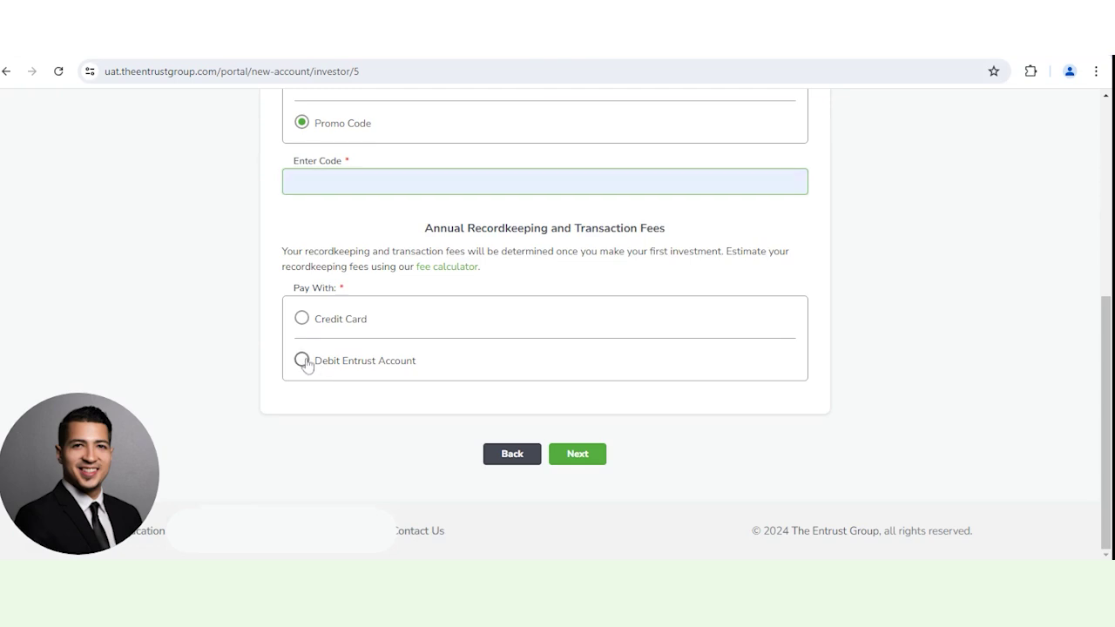
pyautogui.click(576, 454)
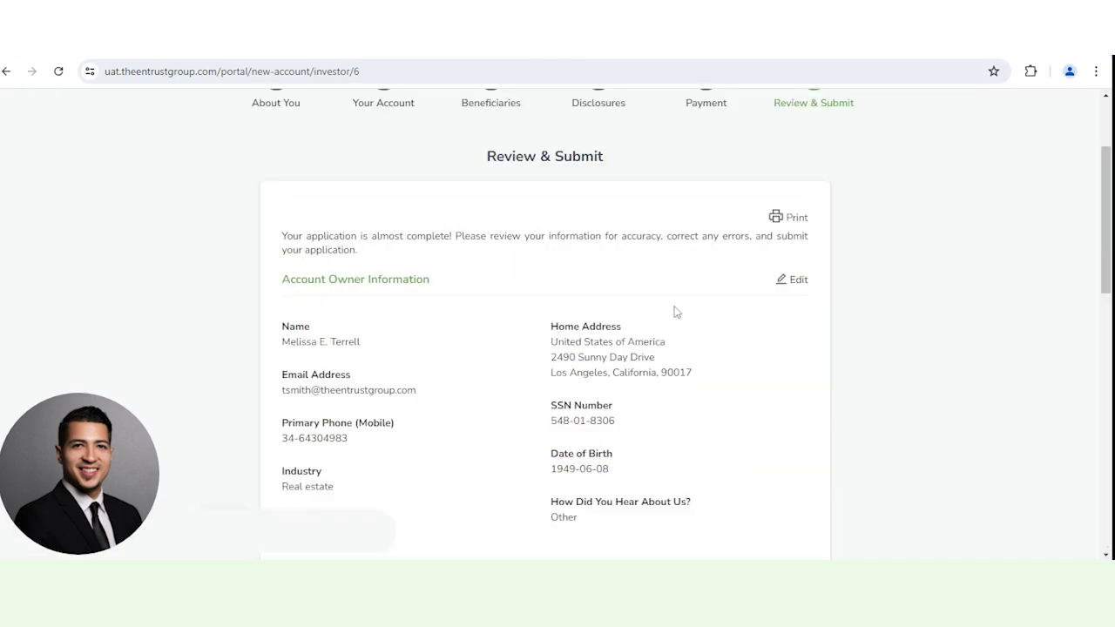
# Step: Review the owner, account and payment details of the application and submit it
pyautogui.scroll(-6, 849, 338)
pyautogui.scroll(8, 840, 341)
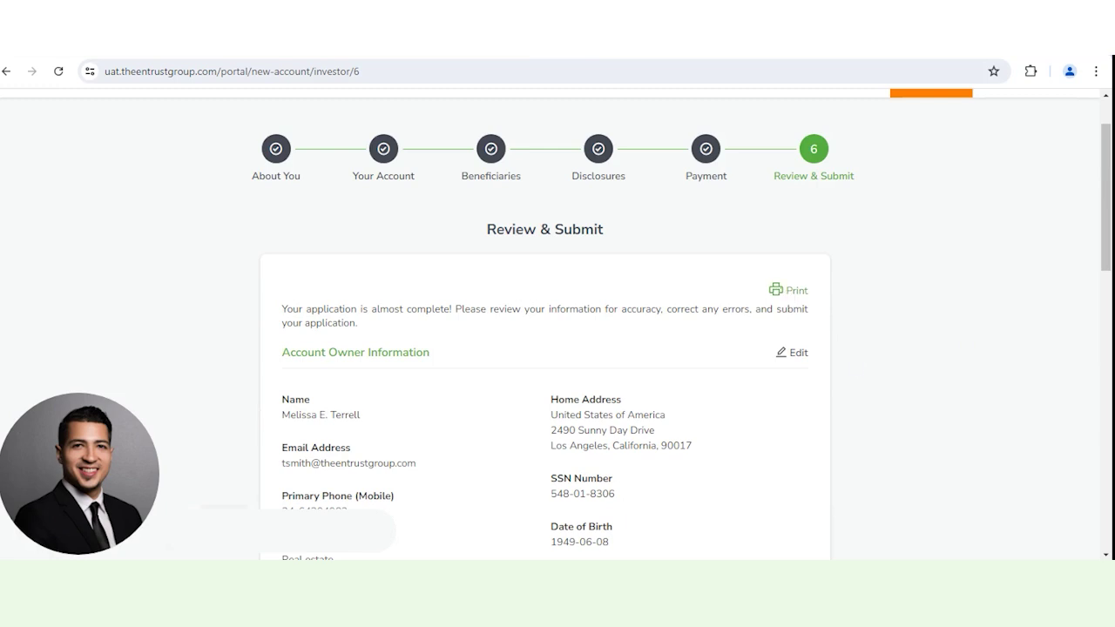
pyautogui.scroll(-1, 855, 360)
pyautogui.scroll(-10, 845, 352)
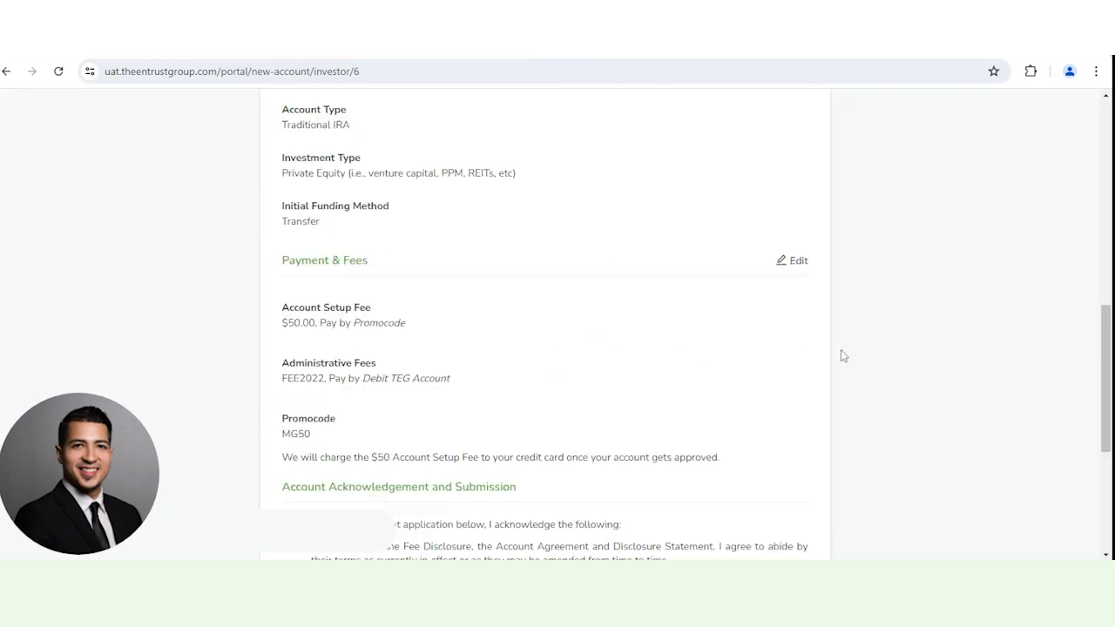
pyautogui.click(600, 455)
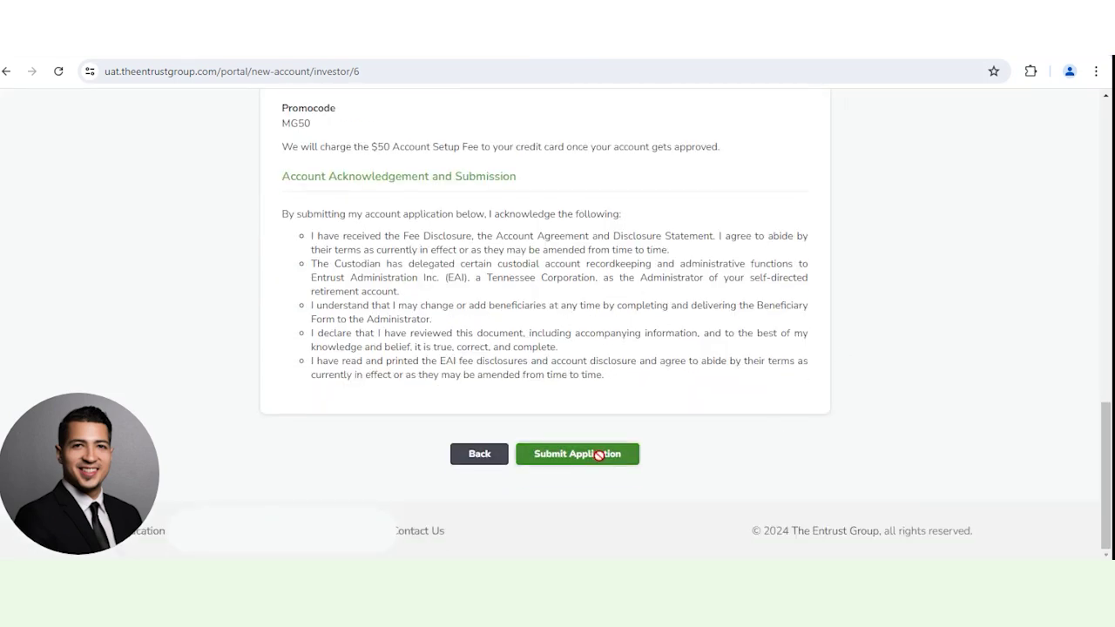